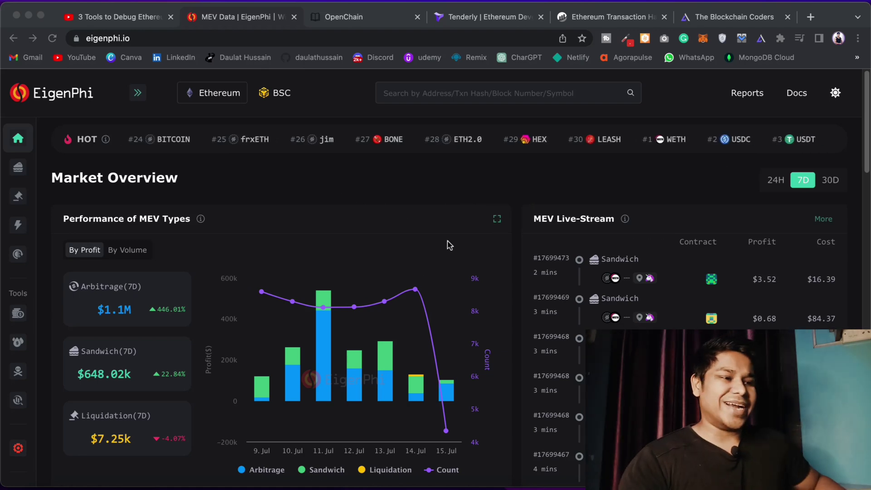
Browse the home dashboard's MEV charts, then open the Sandwich Overview (38279 transactions, $648,018.73 profit)
{"action": "scroll", "coordinate": [395, 236], "scroll_direction": "down", "scroll_amount": 7}
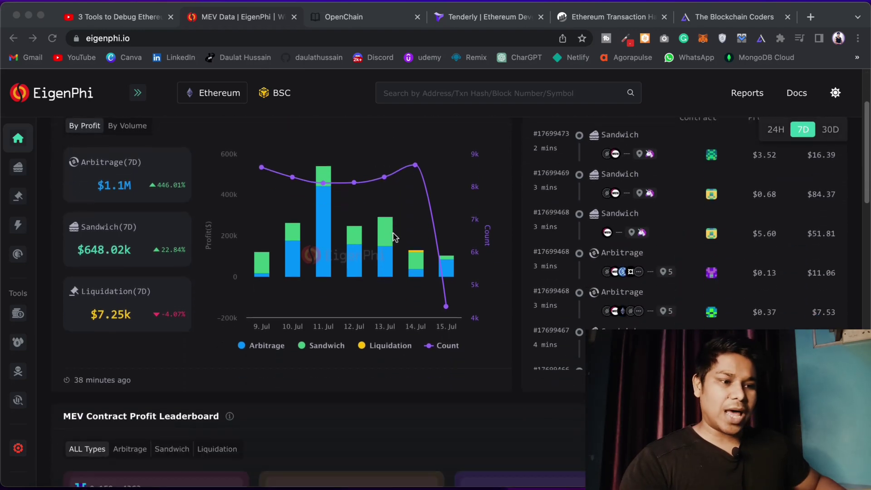
{"action": "scroll", "coordinate": [395, 236], "scroll_direction": "down", "scroll_amount": 3}
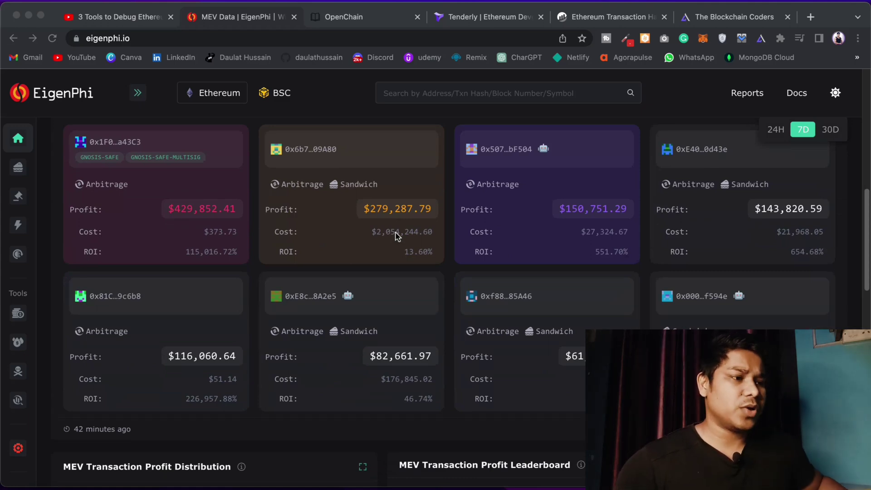
{"action": "scroll", "coordinate": [395, 236], "scroll_direction": "up", "scroll_amount": 8}
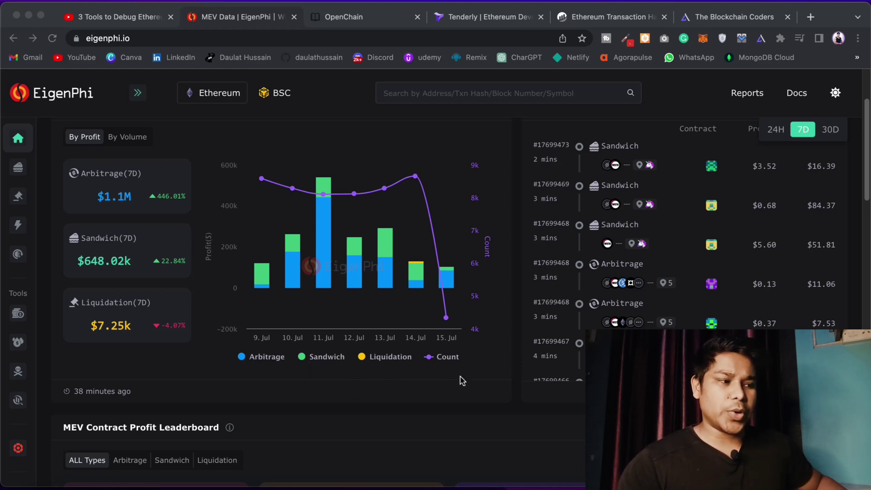
{"action": "scroll", "coordinate": [691, 241], "scroll_direction": "down", "scroll_amount": 5}
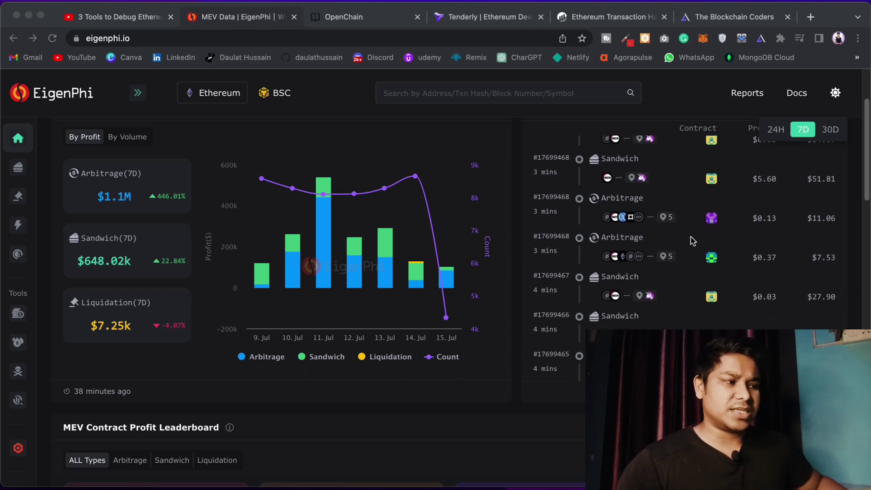
{"action": "scroll", "coordinate": [692, 244], "scroll_direction": "down", "scroll_amount": 1}
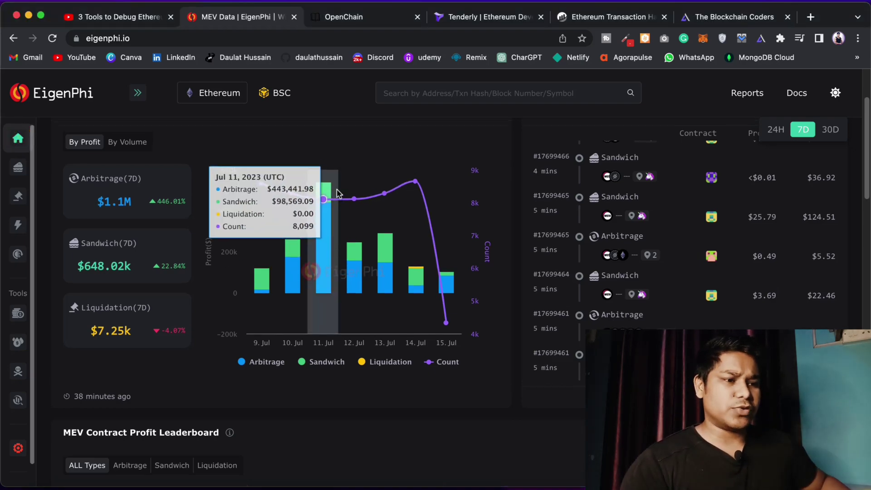
{"action": "scroll", "coordinate": [227, 243], "scroll_direction": "up", "scroll_amount": 3}
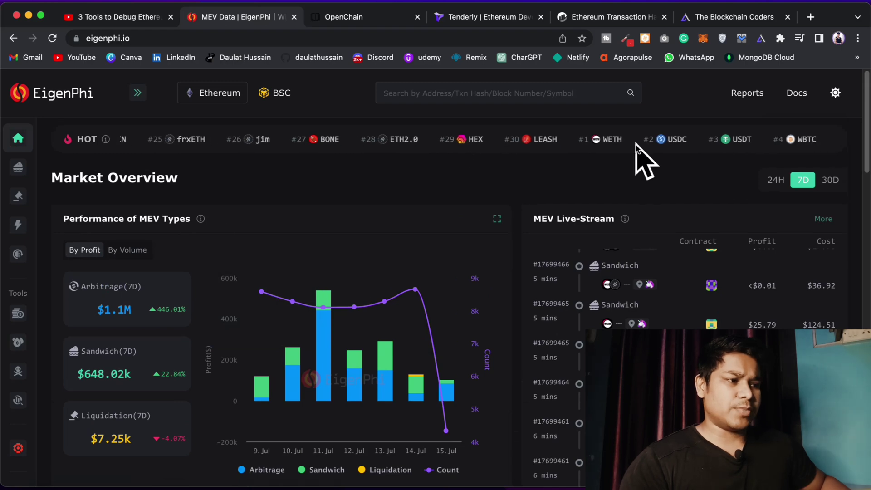
{"action": "left_click", "coordinate": [18, 173]}
Look through the sandwich statistics, then switch to the Liquidation Overview
{"action": "scroll", "coordinate": [297, 231], "scroll_direction": "down", "scroll_amount": 1}
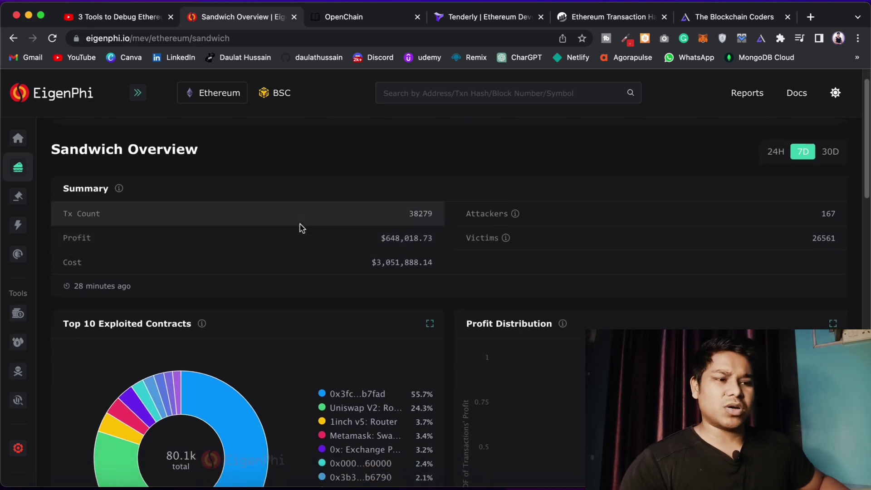
{"action": "scroll", "coordinate": [153, 226], "scroll_direction": "down", "scroll_amount": 2}
{"action": "scroll", "coordinate": [263, 267], "scroll_direction": "down", "scroll_amount": 5}
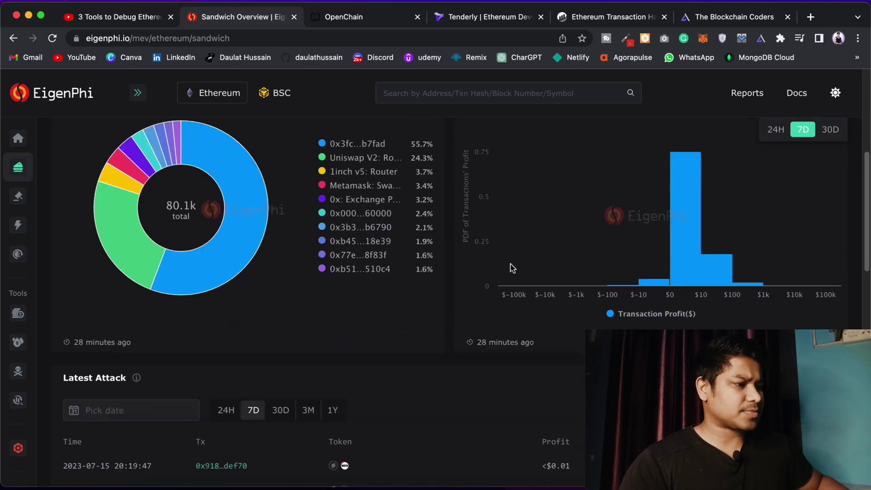
{"action": "scroll", "coordinate": [381, 263], "scroll_direction": "down", "scroll_amount": 10}
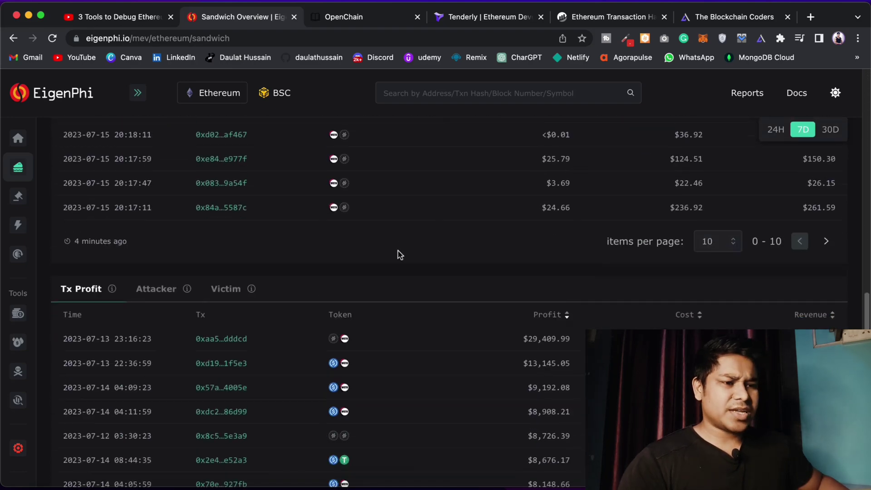
{"action": "left_click", "coordinate": [19, 197]}
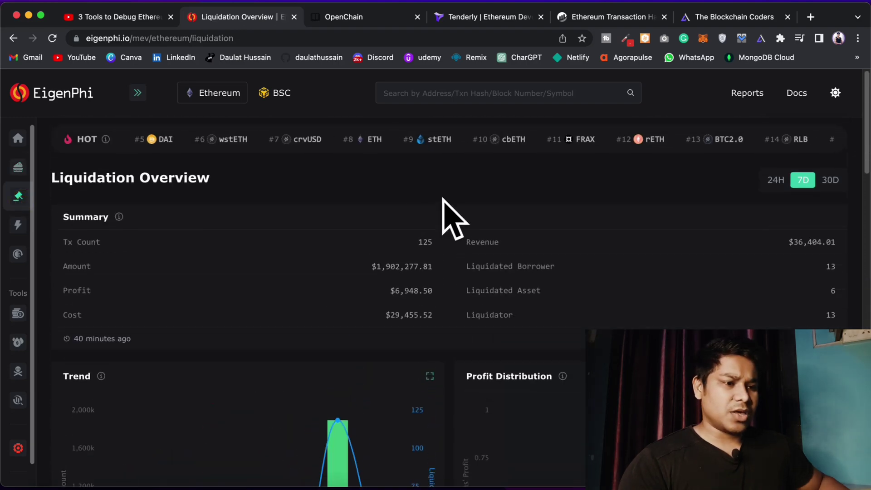
Review the liquidation trend charts and latest-liquidations table, then return to the page top
{"action": "scroll", "coordinate": [251, 231], "scroll_direction": "down", "scroll_amount": 1}
{"action": "mouse_move", "coordinate": [426, 242]}
{"action": "scroll", "coordinate": [426, 243], "scroll_direction": "down", "scroll_amount": 6}
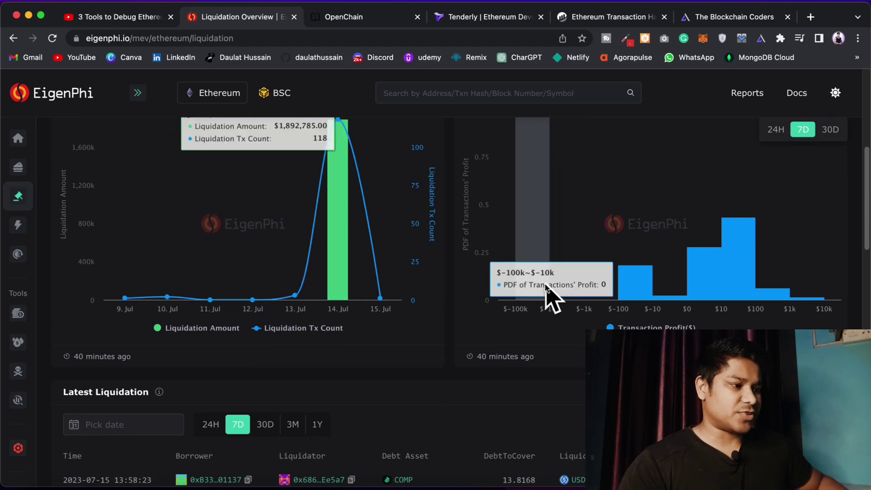
{"action": "scroll", "coordinate": [610, 280], "scroll_direction": "down", "scroll_amount": 4}
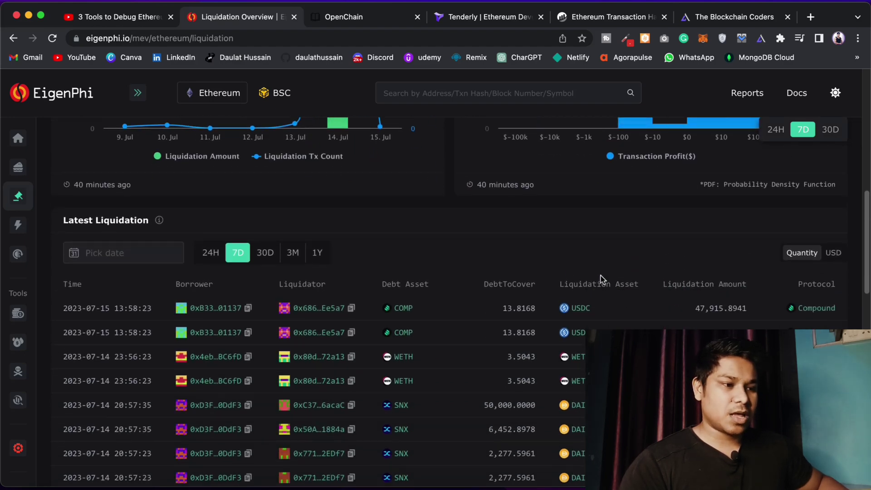
{"action": "scroll", "coordinate": [602, 279], "scroll_direction": "down", "scroll_amount": 1}
{"action": "scroll", "coordinate": [351, 231], "scroll_direction": "down", "scroll_amount": 1}
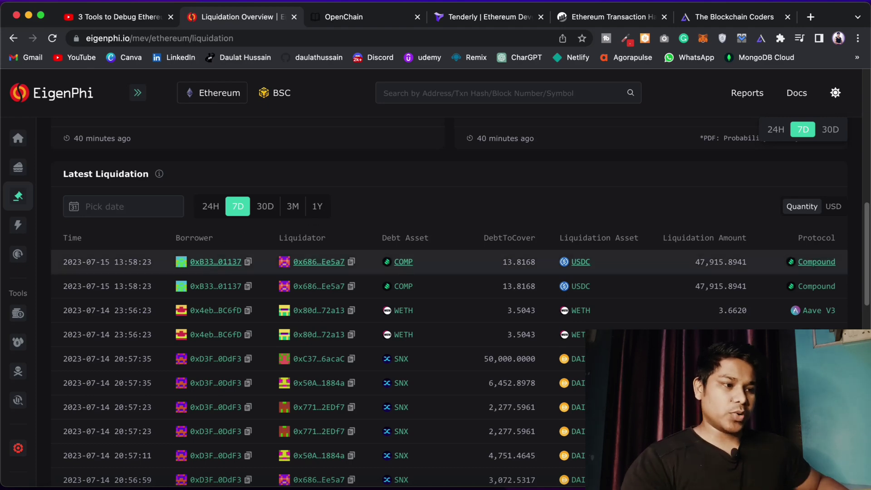
{"action": "scroll", "coordinate": [190, 233], "scroll_direction": "down", "scroll_amount": 4}
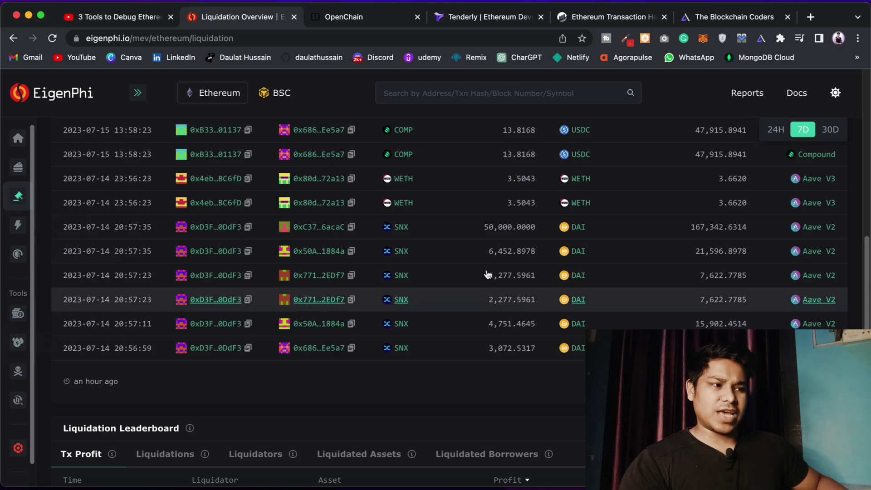
{"action": "scroll", "coordinate": [485, 268], "scroll_direction": "up", "scroll_amount": 10}
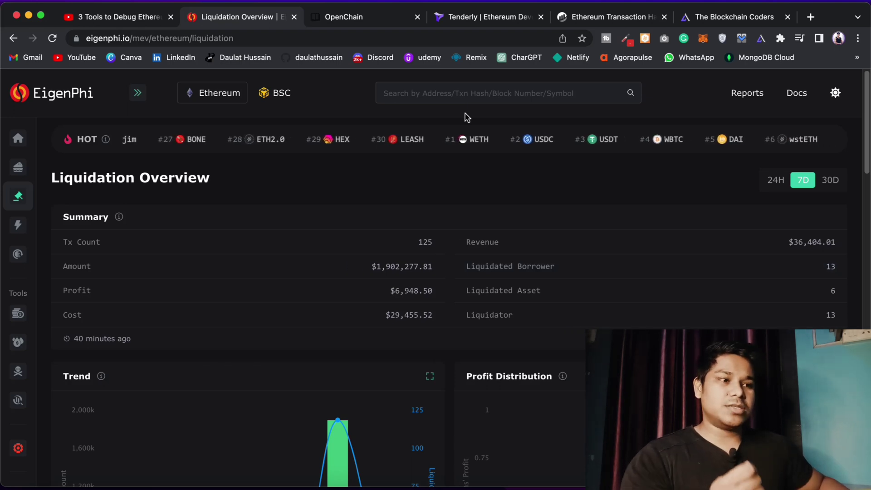
Review the Etherscan UNI-to-ILV Uniswap V3 swap, copy its transaction hash, and return to EigenPhi
{"action": "left_click", "coordinate": [568, 16]}
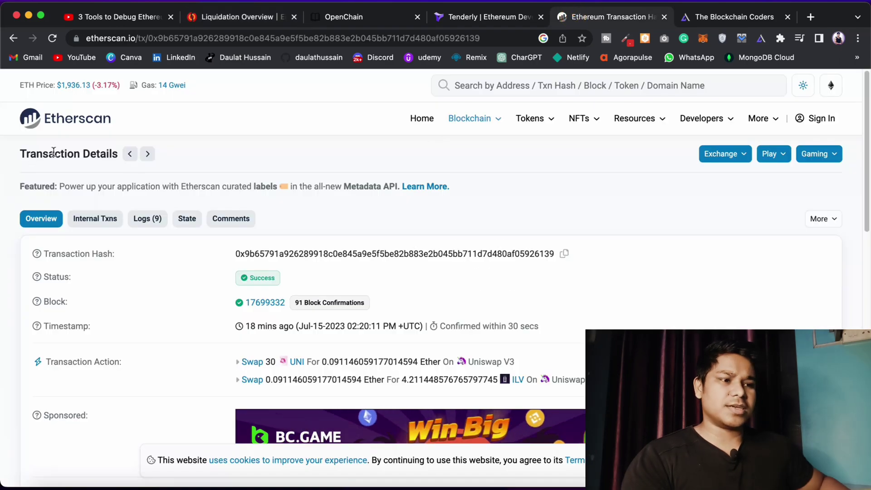
{"action": "scroll", "coordinate": [403, 199], "scroll_direction": "down", "scroll_amount": 1}
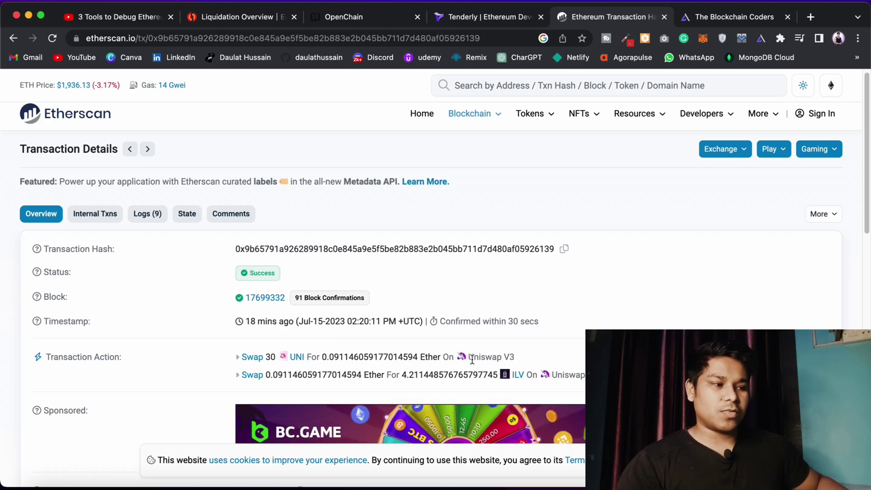
{"action": "left_click_drag", "start_coordinate": [470, 358], "coordinate": [526, 357]}
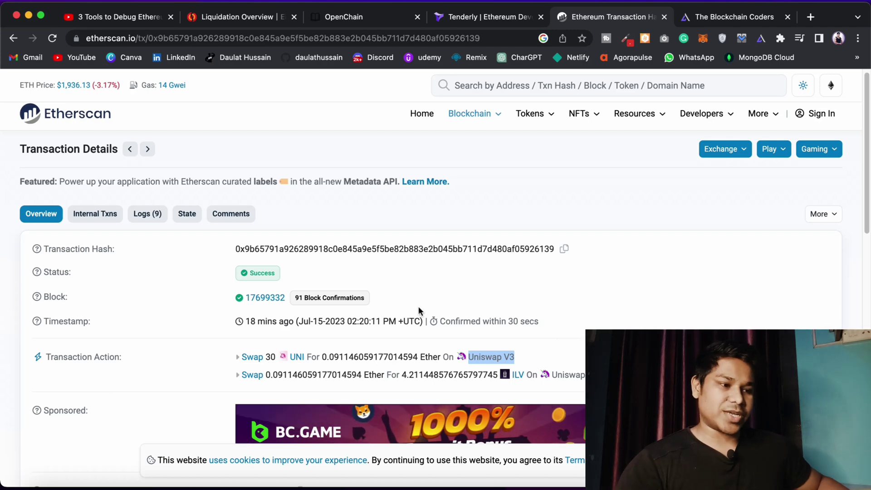
{"action": "scroll", "coordinate": [418, 306], "scroll_direction": "down", "scroll_amount": 5}
{"action": "scroll", "coordinate": [264, 299], "scroll_direction": "down", "scroll_amount": 8}
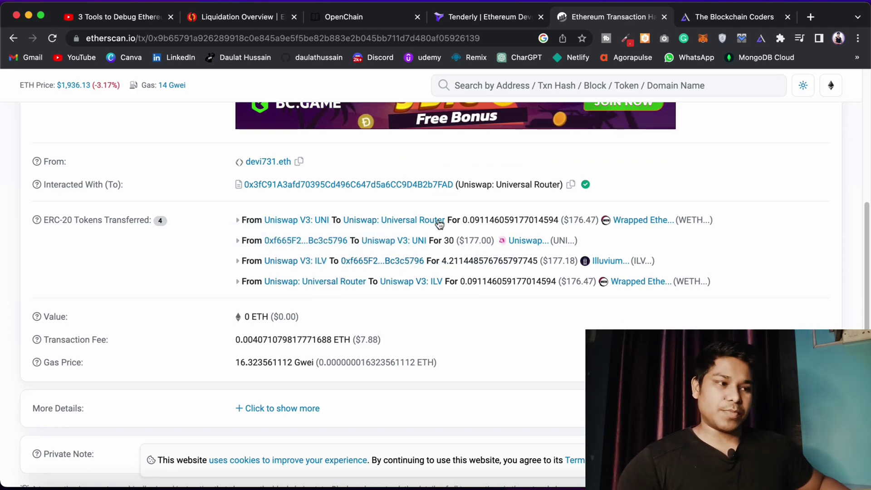
{"action": "scroll", "coordinate": [590, 221], "scroll_direction": "up", "scroll_amount": 12}
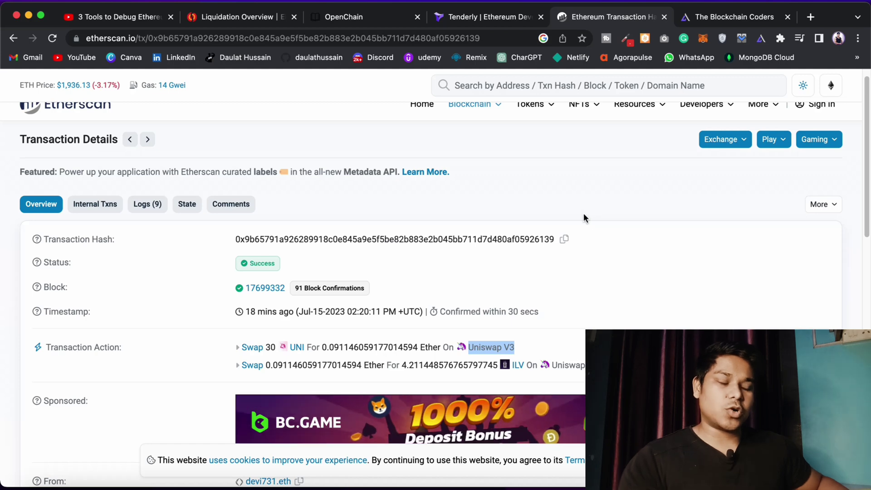
{"action": "left_click", "coordinate": [565, 240]}
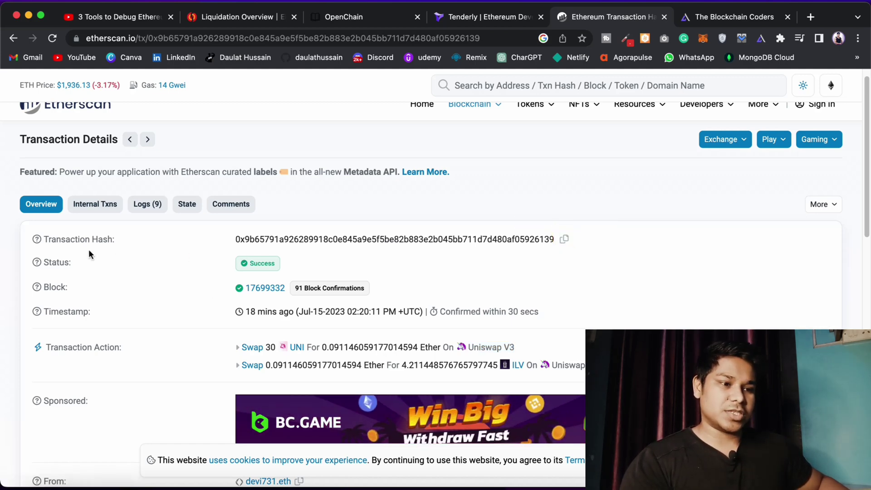
{"action": "left_click", "coordinate": [236, 16]}
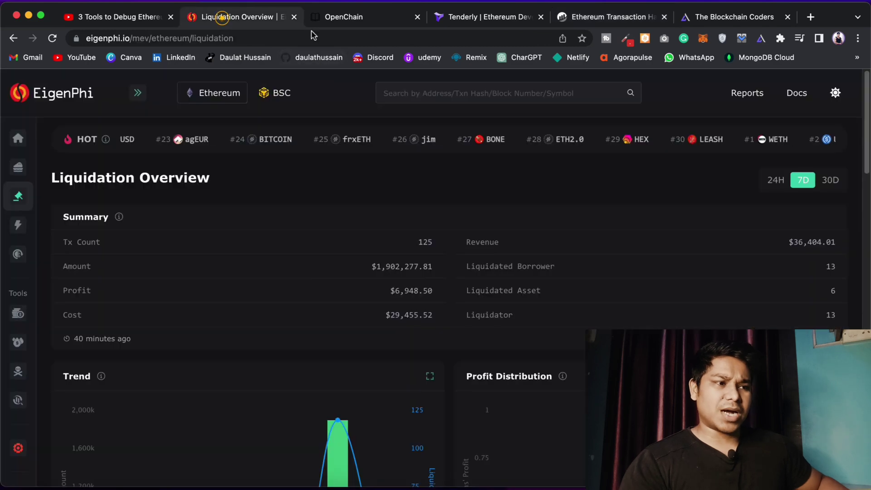
Search EigenPhi for the copied hash to get the EigenTx token-flow chart for block 17699332
{"action": "left_click", "coordinate": [427, 98]}
{"action": "key", "text": "super+v"}
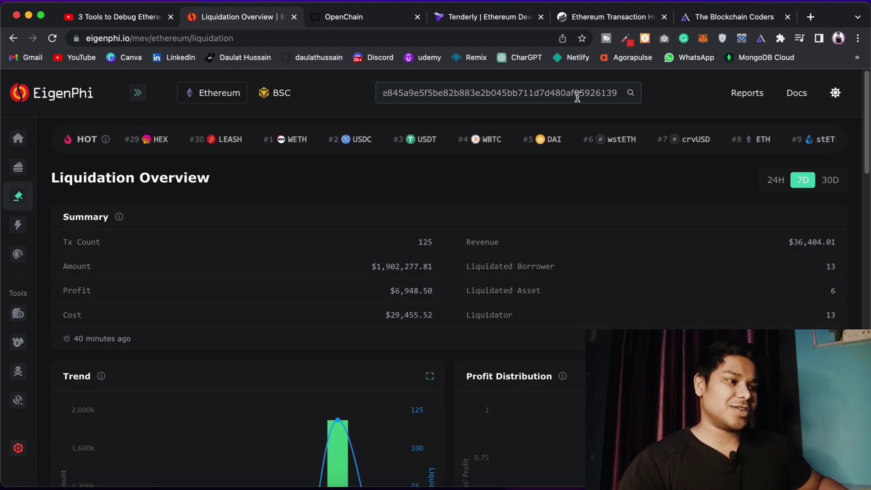
{"action": "left_click", "coordinate": [631, 93]}
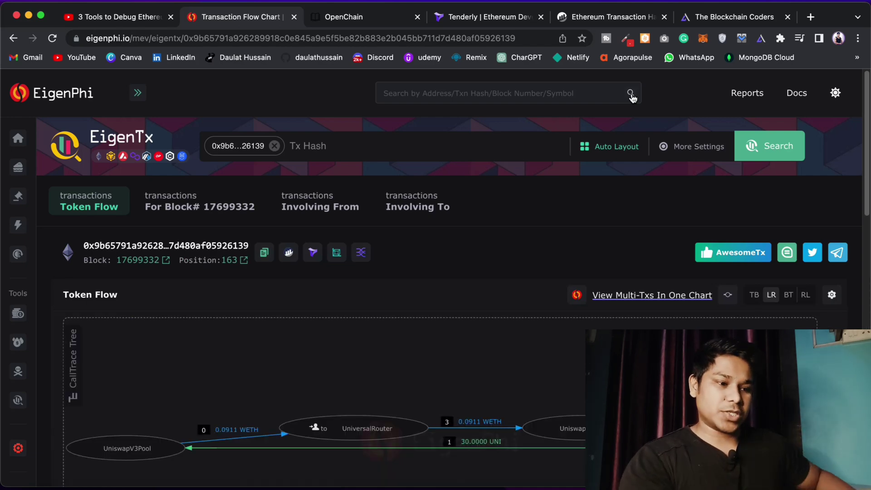
Zoom the Token Flow chart out until all four transfers, ending with 4.2114 ILV, fit
{"action": "scroll", "coordinate": [631, 181], "scroll_direction": "down", "scroll_amount": 3}
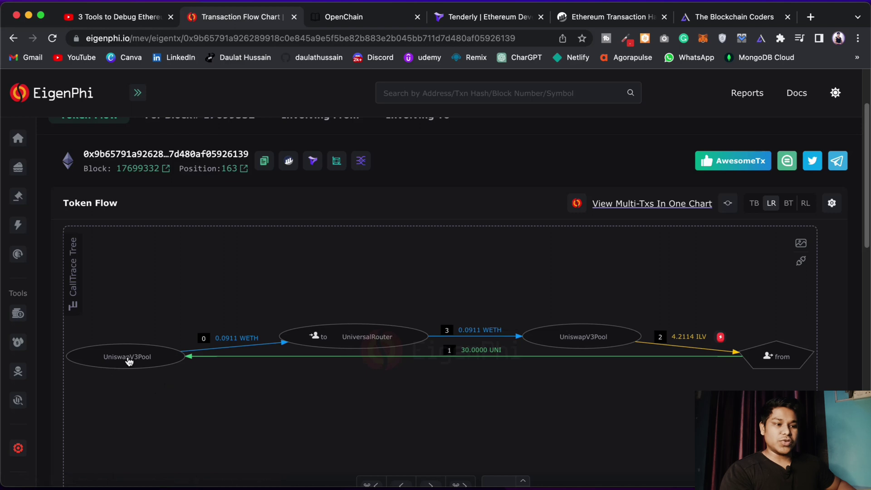
{"action": "mouse_move", "coordinate": [145, 367]}
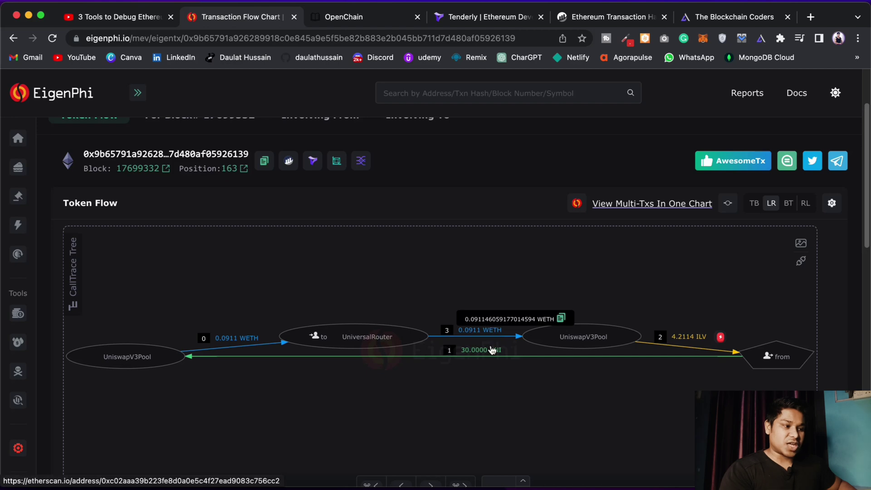
{"action": "scroll", "coordinate": [353, 237], "scroll_direction": "down", "scroll_amount": 3}
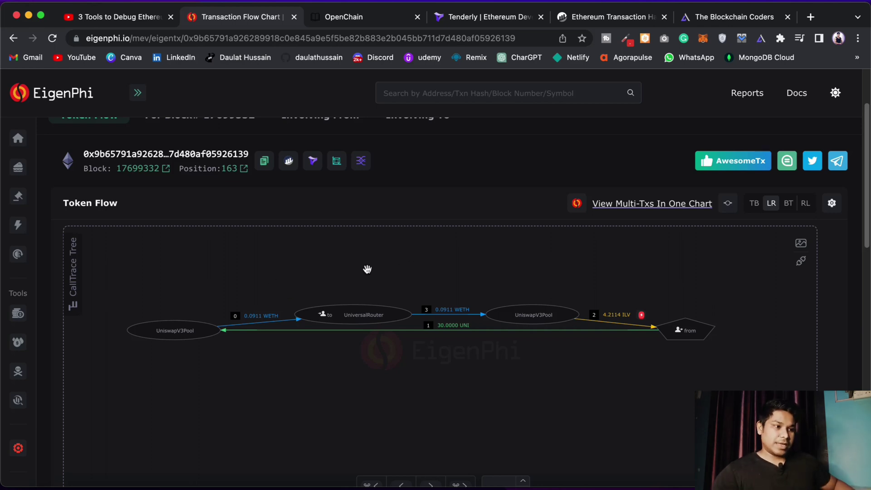
{"action": "scroll", "coordinate": [367, 270], "scroll_direction": "down", "scroll_amount": 1}
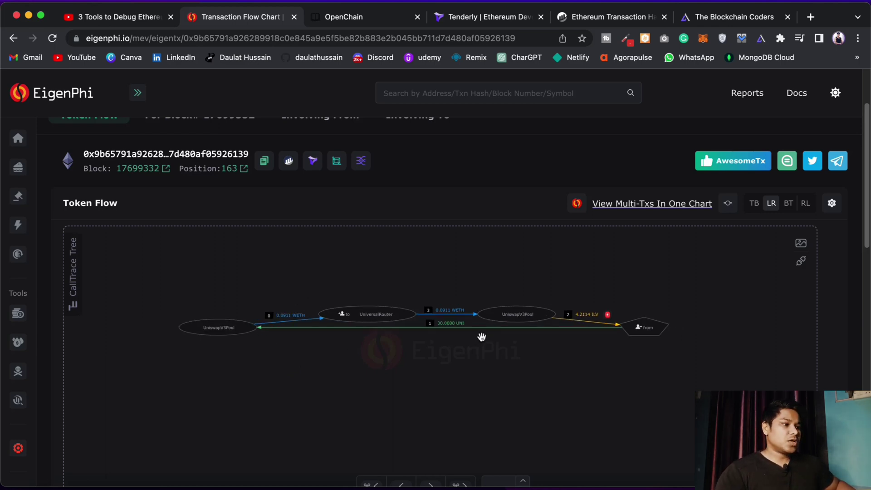
{"action": "scroll", "coordinate": [481, 337], "scroll_direction": "up", "scroll_amount": 3}
{"action": "scroll", "coordinate": [485, 334], "scroll_direction": "down", "scroll_amount": 1}
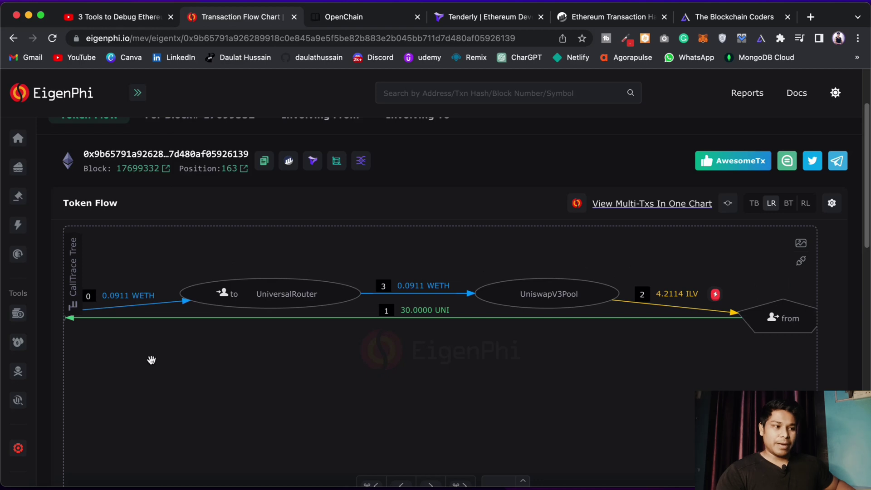
{"action": "scroll", "coordinate": [345, 320], "scroll_direction": "down", "scroll_amount": 1}
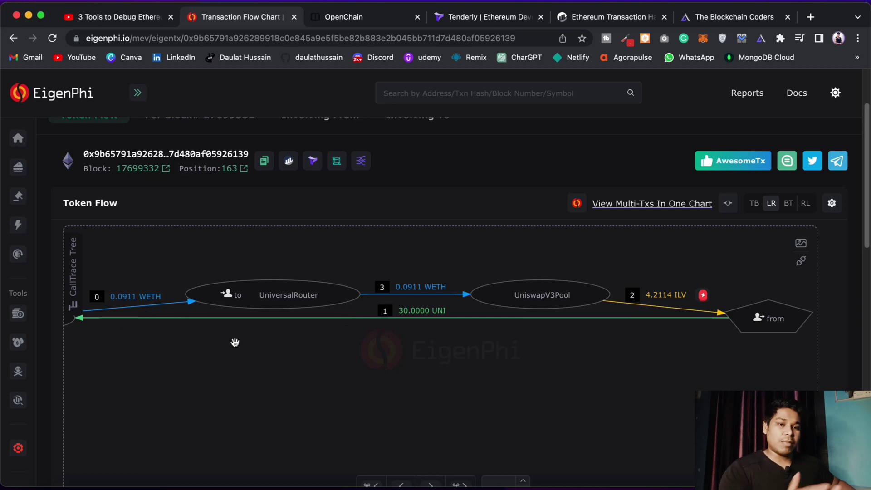
{"action": "scroll", "coordinate": [350, 308], "scroll_direction": "down", "scroll_amount": 3}
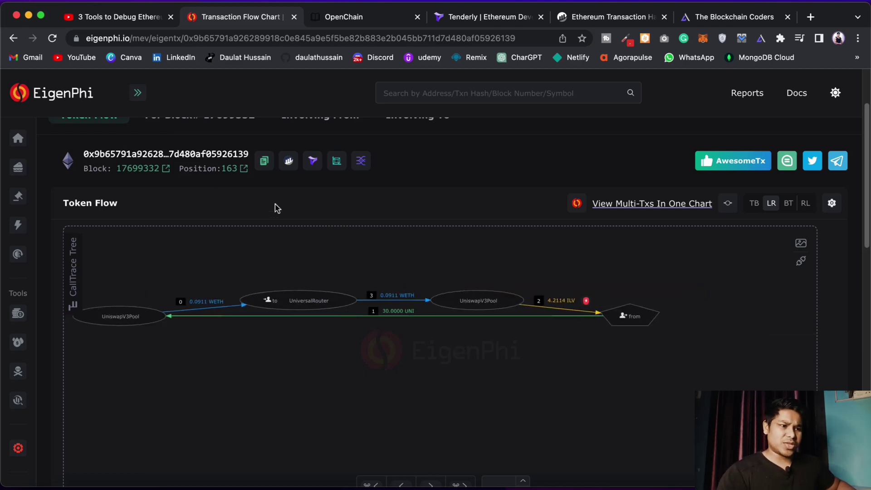
{"action": "scroll", "coordinate": [104, 211], "scroll_direction": "up", "scroll_amount": 1}
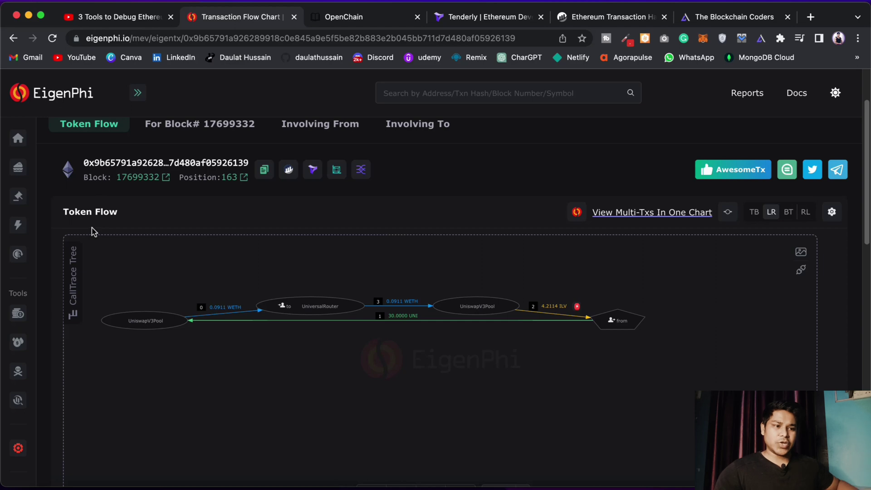
Put EigenPhi back on its home page, then browse the UNI token's Etherscan transfers
{"action": "left_click", "coordinate": [59, 94]}
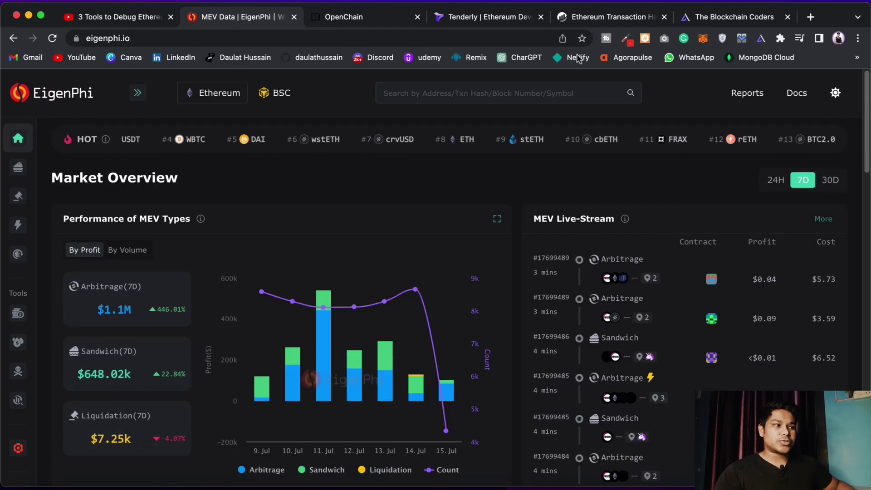
{"action": "key", "text": "super+5"}
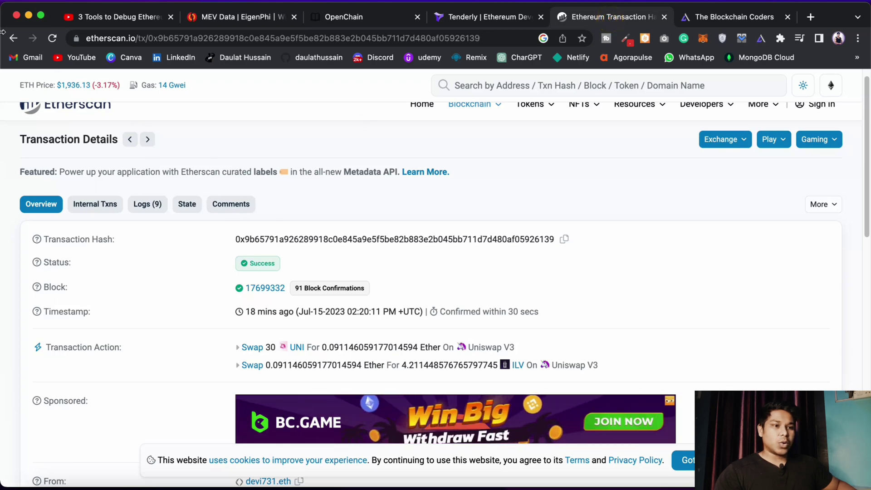
{"action": "left_click", "coordinate": [296, 347]}
{"action": "scroll", "coordinate": [431, 264], "scroll_direction": "down", "scroll_amount": 5}
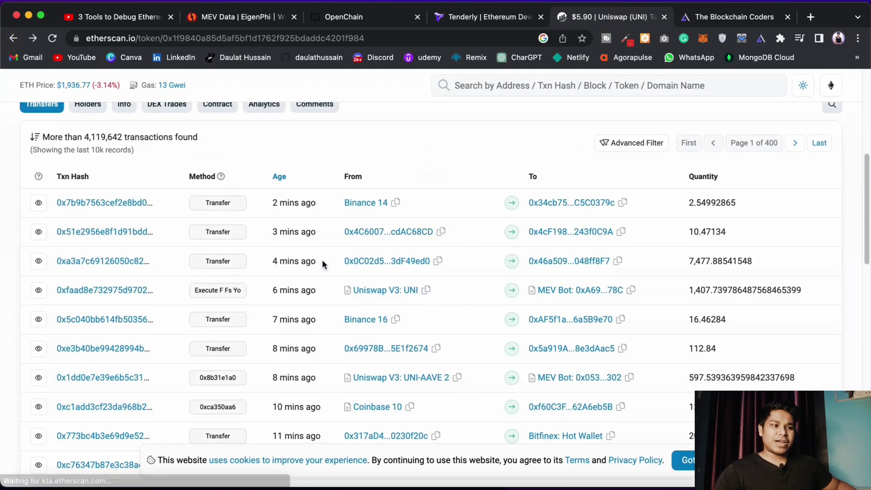
{"action": "scroll", "coordinate": [322, 260], "scroll_direction": "up", "scroll_amount": 7}
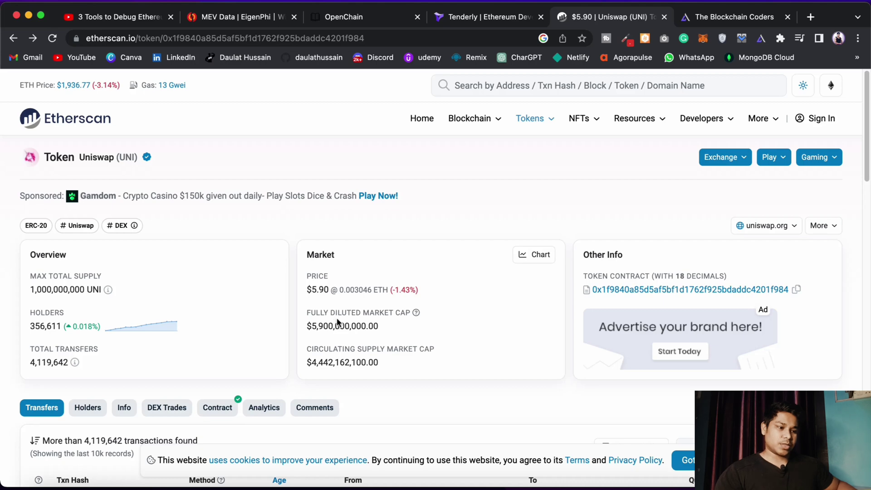
{"action": "scroll", "coordinate": [342, 325], "scroll_direction": "down", "scroll_amount": 6}
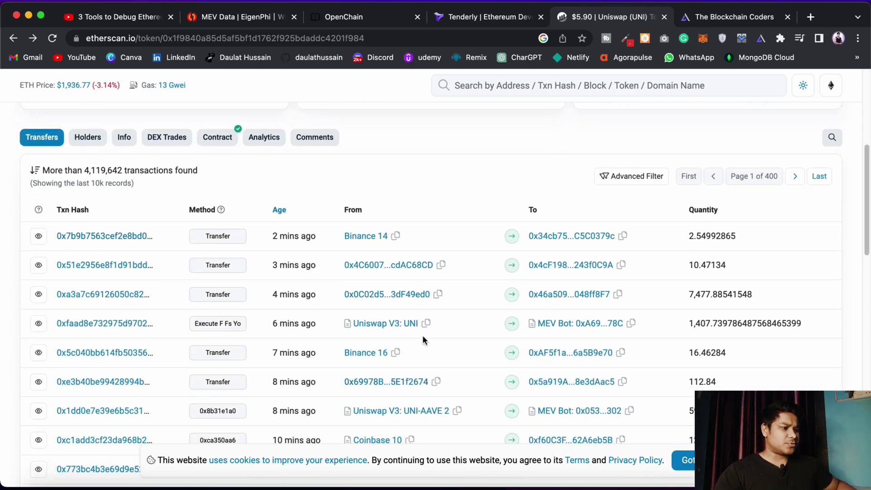
{"action": "scroll", "coordinate": [424, 340], "scroll_direction": "down", "scroll_amount": 2}
{"action": "scroll", "coordinate": [476, 357], "scroll_direction": "down", "scroll_amount": 2}
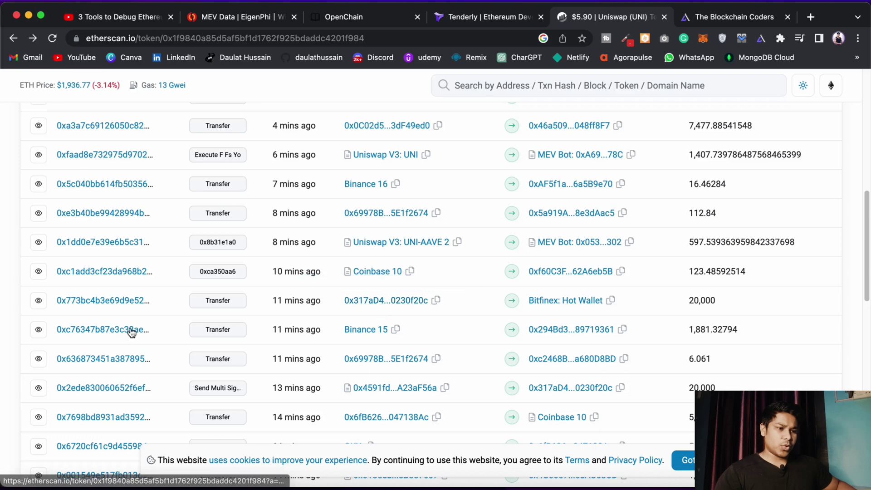
Copy the 44.0272 AAVE-for-597.5394 UNI swap's hash and return to EigenPhi's search box
{"action": "left_click", "coordinate": [113, 242]}
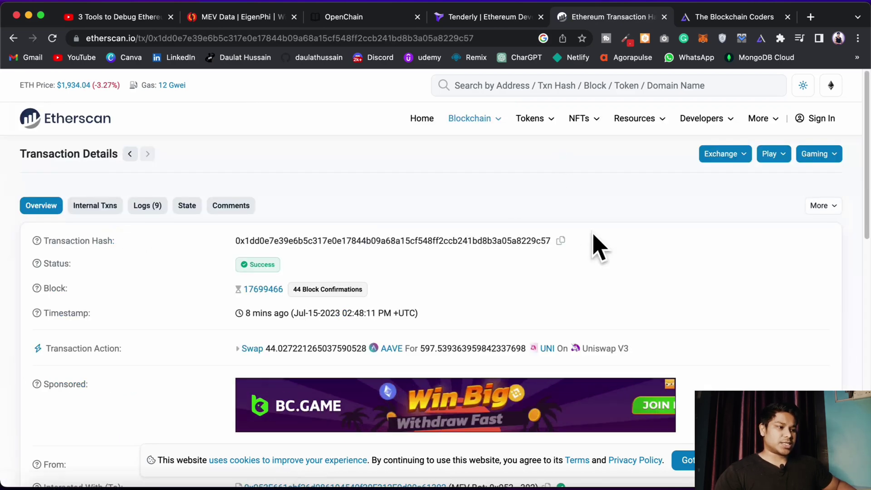
{"action": "left_click", "coordinate": [560, 254]}
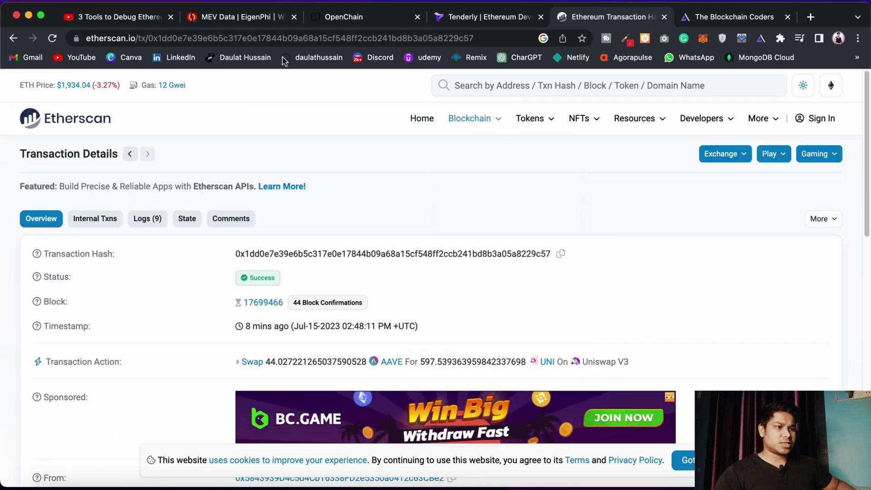
{"action": "left_click", "coordinate": [248, 19]}
{"action": "left_click", "coordinate": [394, 90]}
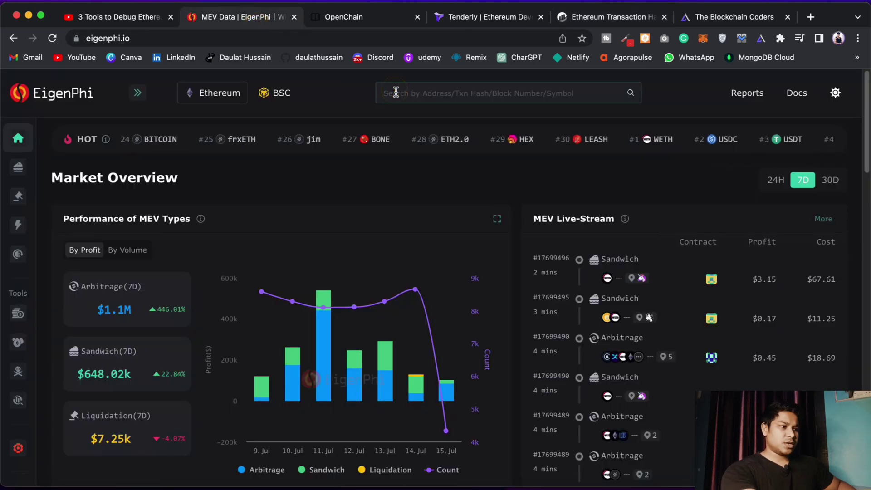
{"action": "key", "text": "super+v"}
{"action": "left_click", "coordinate": [631, 94]}
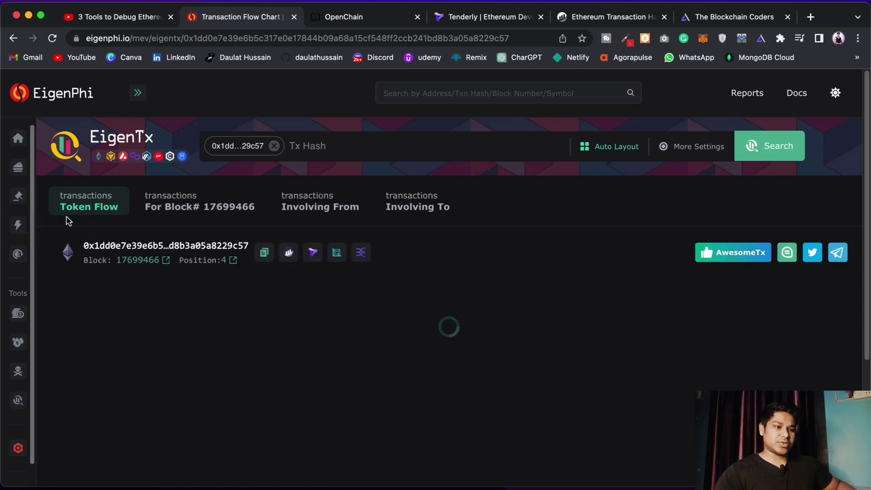
{"action": "scroll", "coordinate": [508, 297], "scroll_direction": "down", "scroll_amount": 3}
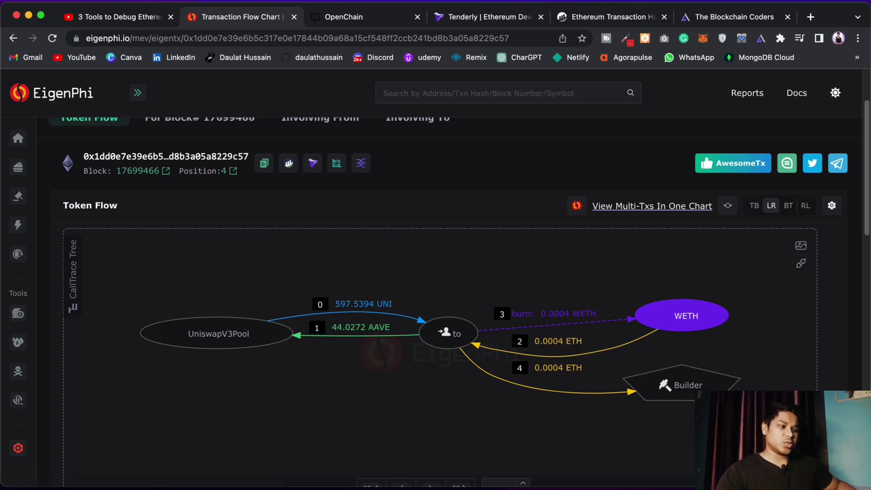
{"action": "mouse_move", "coordinate": [542, 359]}
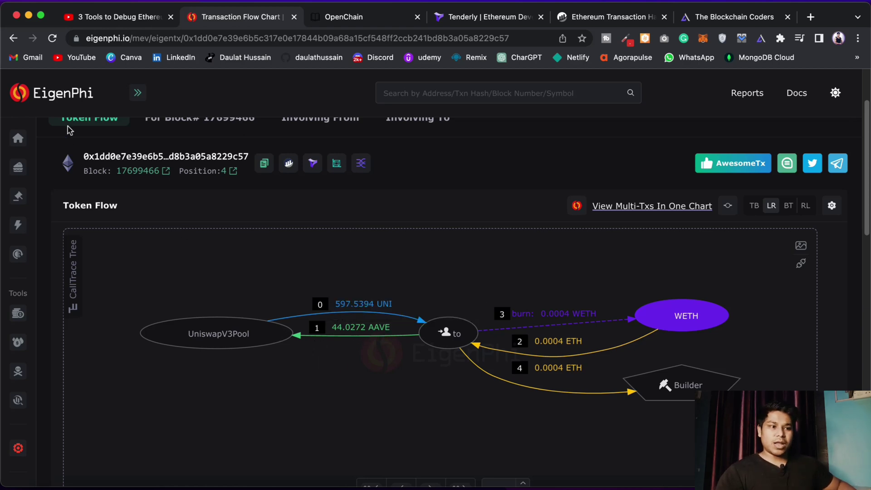
{"action": "left_click", "coordinate": [79, 94]}
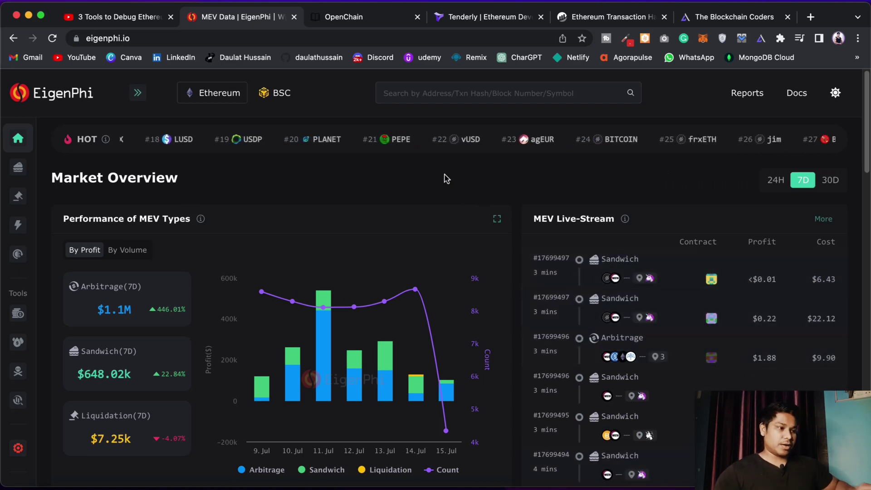
{"action": "scroll", "coordinate": [445, 180], "scroll_direction": "down", "scroll_amount": 3}
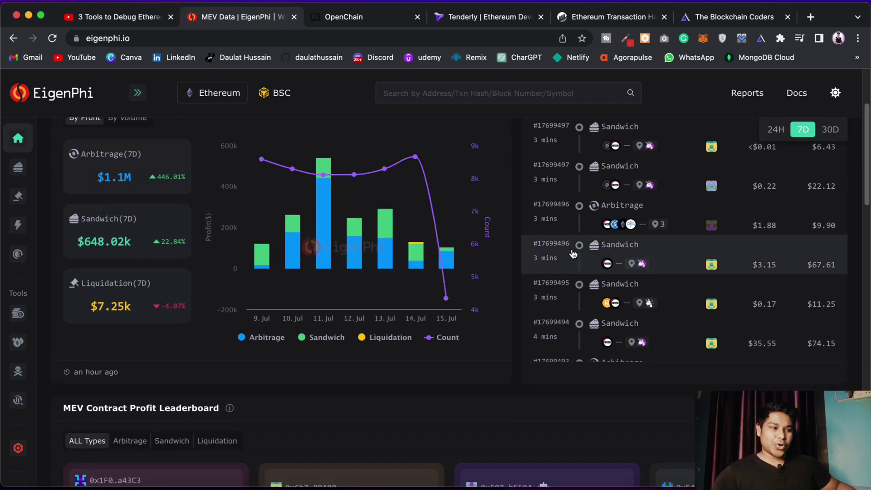
{"action": "scroll", "coordinate": [663, 245], "scroll_direction": "up", "scroll_amount": 2}
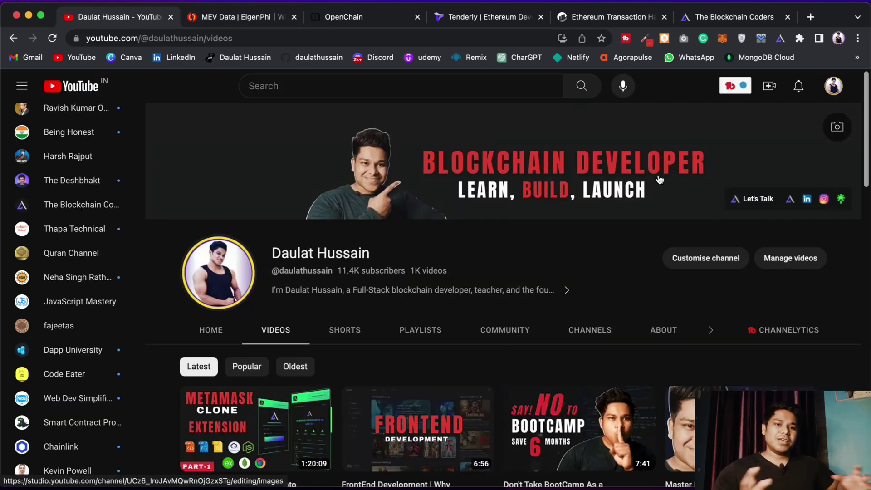
Browse the YouTube channel's playlists, then go back to EigenPhi's Market Overview chart
{"action": "scroll", "coordinate": [615, 216], "scroll_direction": "down", "scroll_amount": 4}
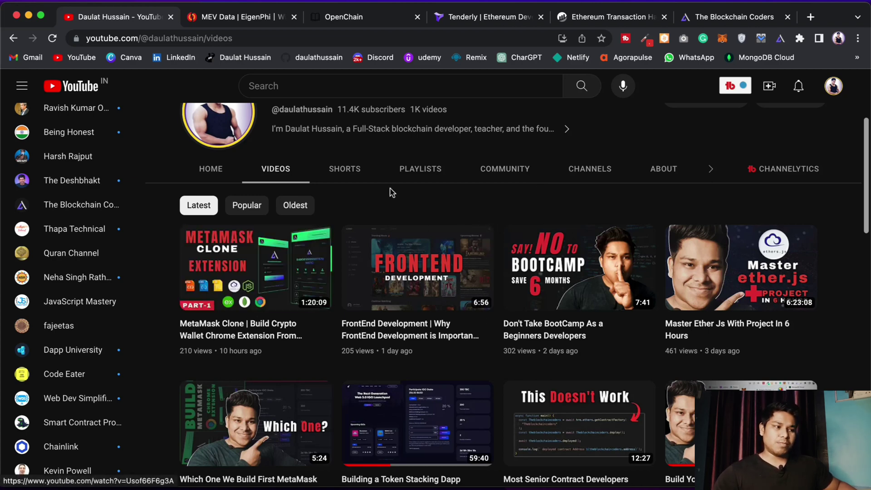
{"action": "left_click", "coordinate": [417, 171]}
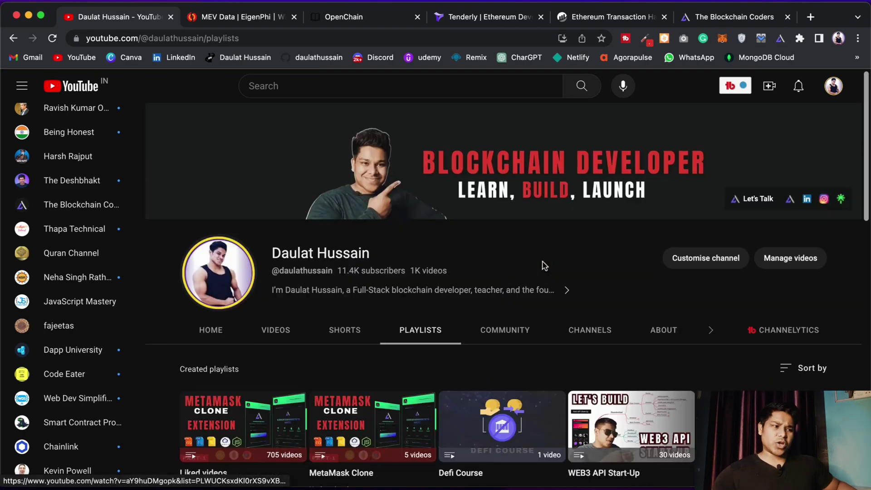
{"action": "scroll", "coordinate": [546, 271], "scroll_direction": "down", "scroll_amount": 8}
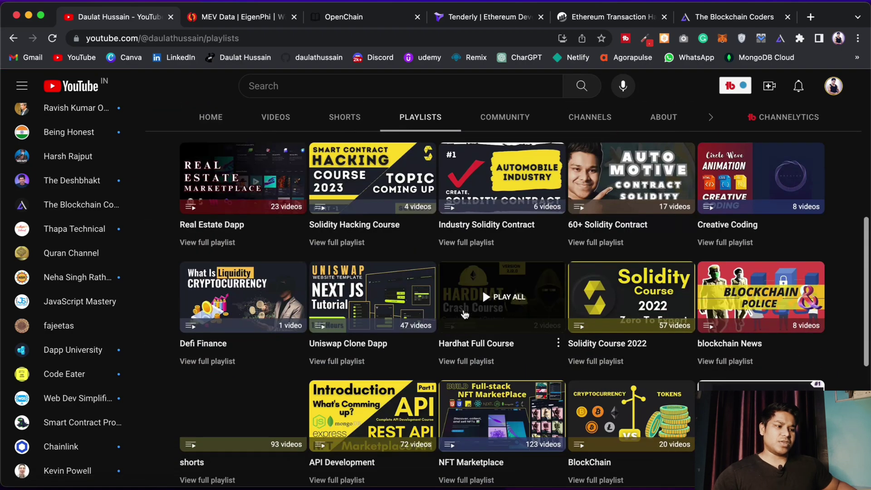
{"action": "scroll", "coordinate": [460, 318], "scroll_direction": "down", "scroll_amount": 2}
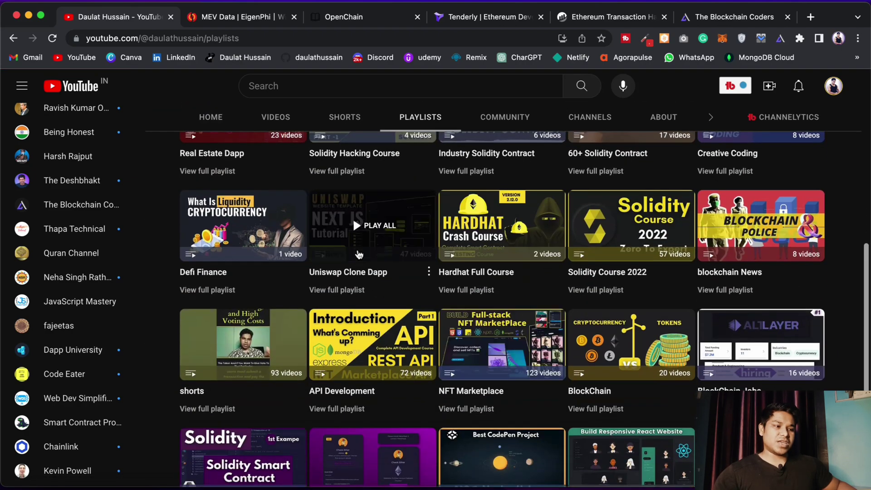
{"action": "scroll", "coordinate": [460, 264], "scroll_direction": "up", "scroll_amount": 3}
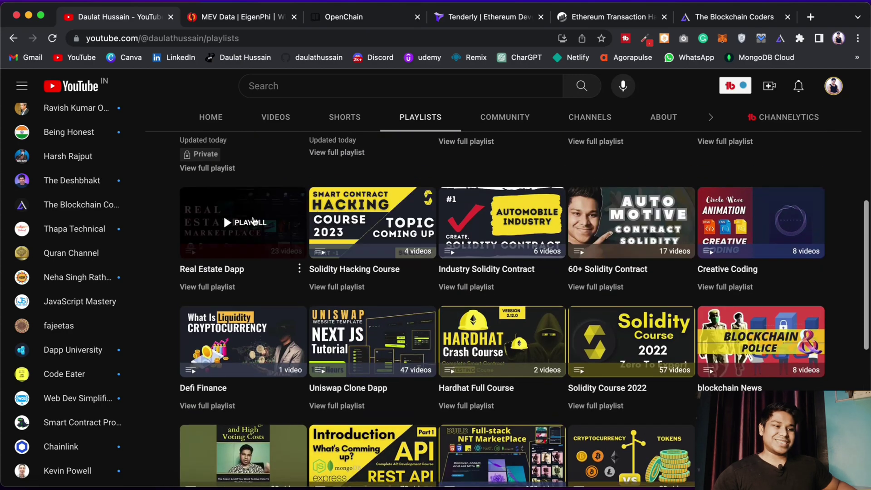
{"action": "scroll", "coordinate": [463, 278], "scroll_direction": "down", "scroll_amount": 6}
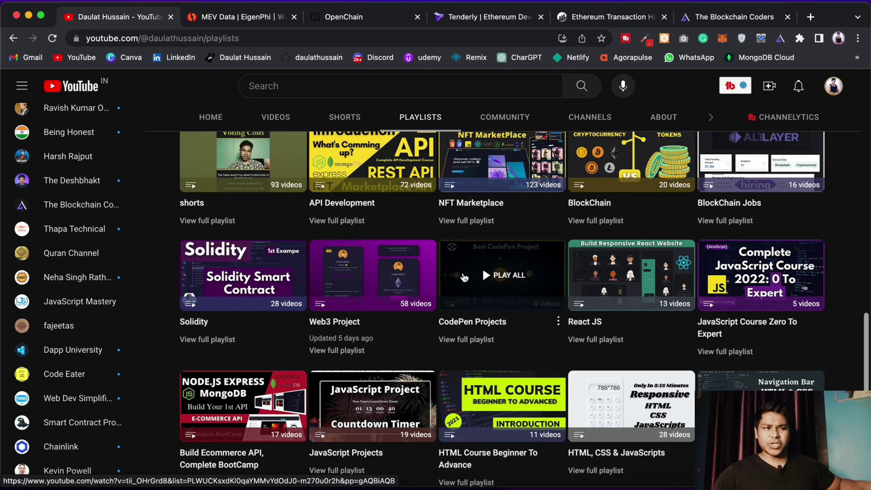
{"action": "left_click", "coordinate": [245, 16]}
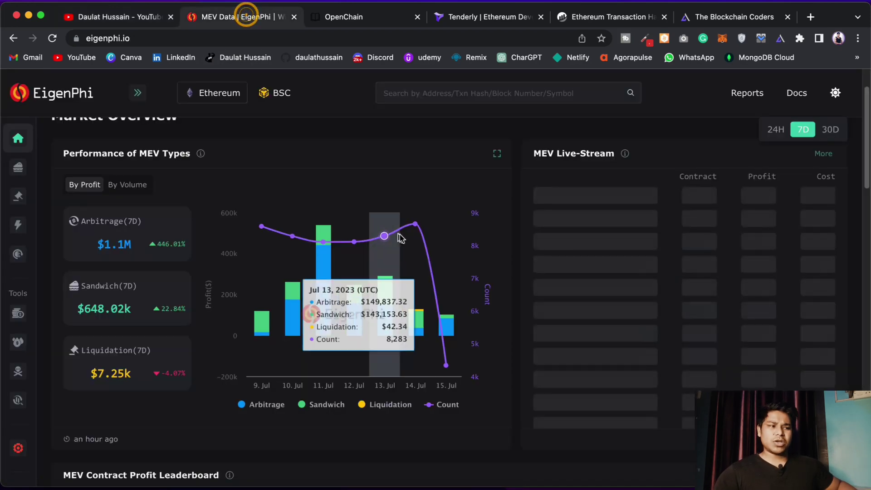
{"action": "scroll", "coordinate": [440, 260], "scroll_direction": "up", "scroll_amount": 1}
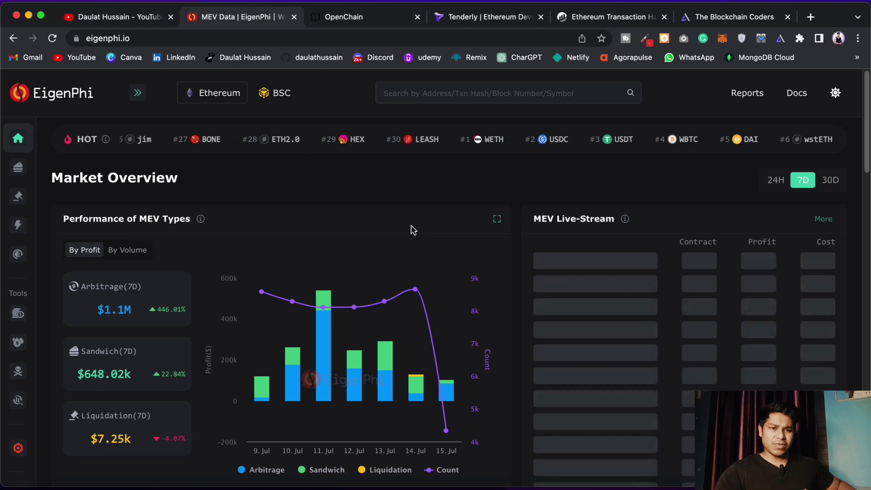